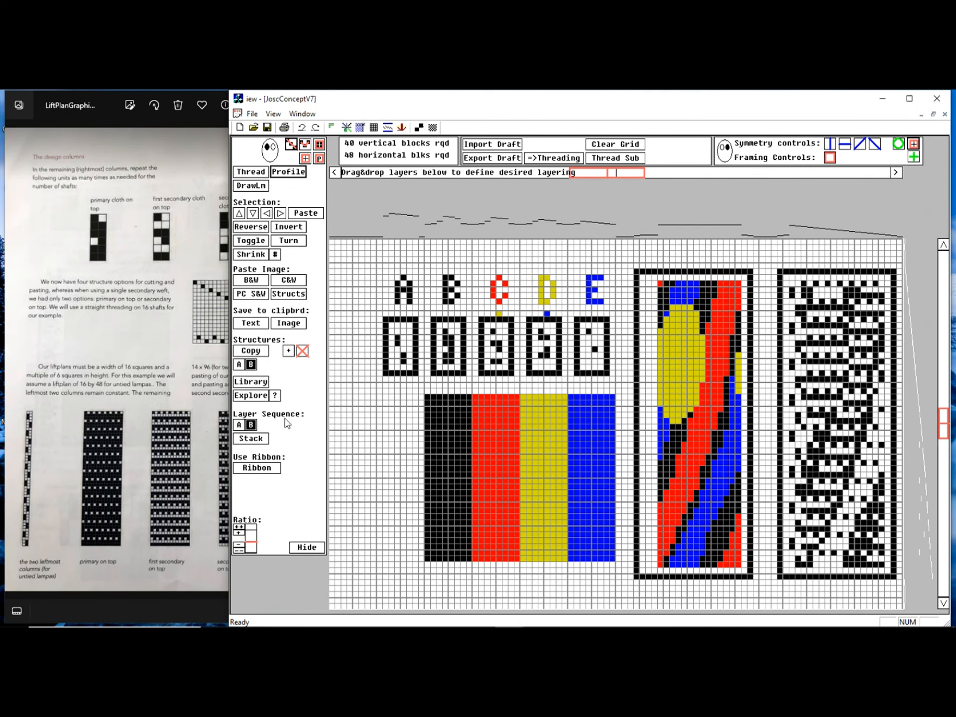
- Add structures C, D and E to the structure list and consult the structure units on the reference page
click(290, 351)
click(290, 352)
click(289, 351)
click(70, 405)
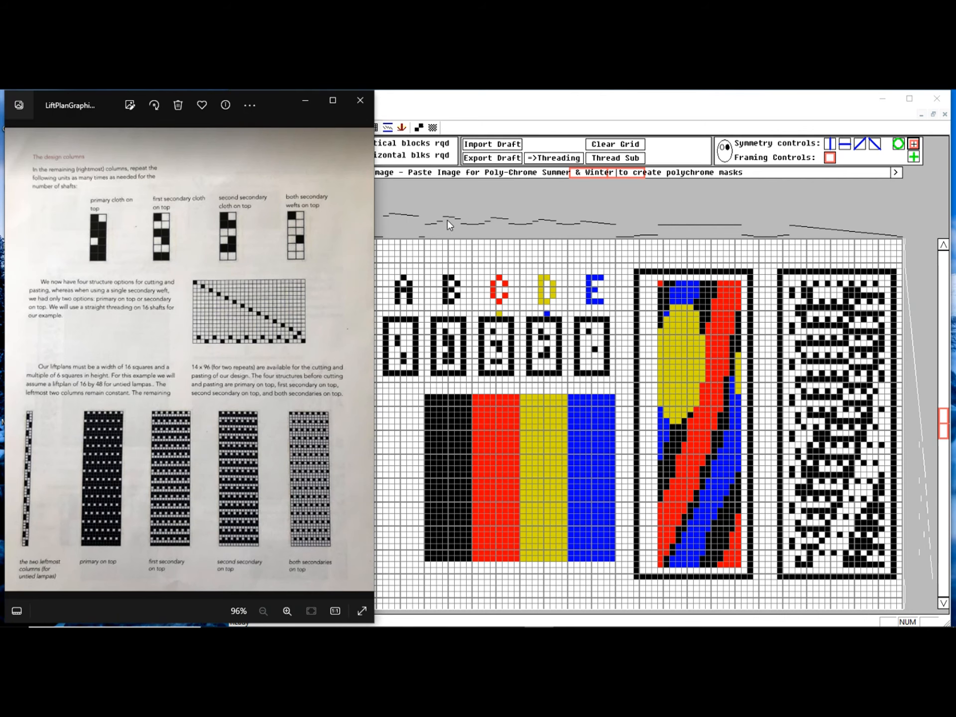
click(448, 256)
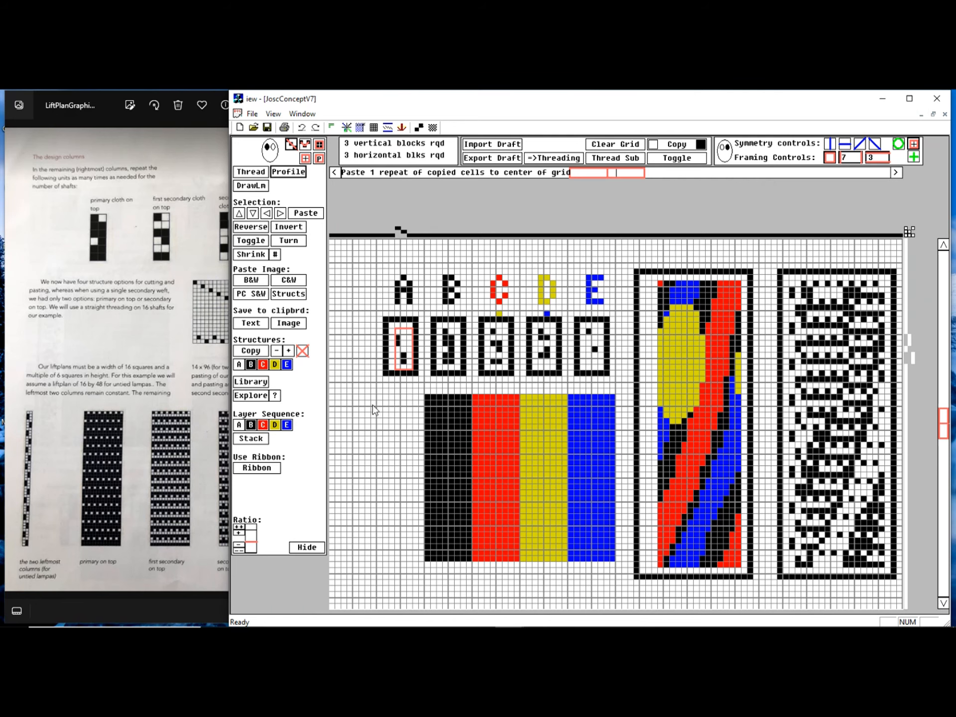
- Mark sample tie-down cells on the blank grid beside the colour bars and select the 2-by-6 unit under letter A
click(369, 407)
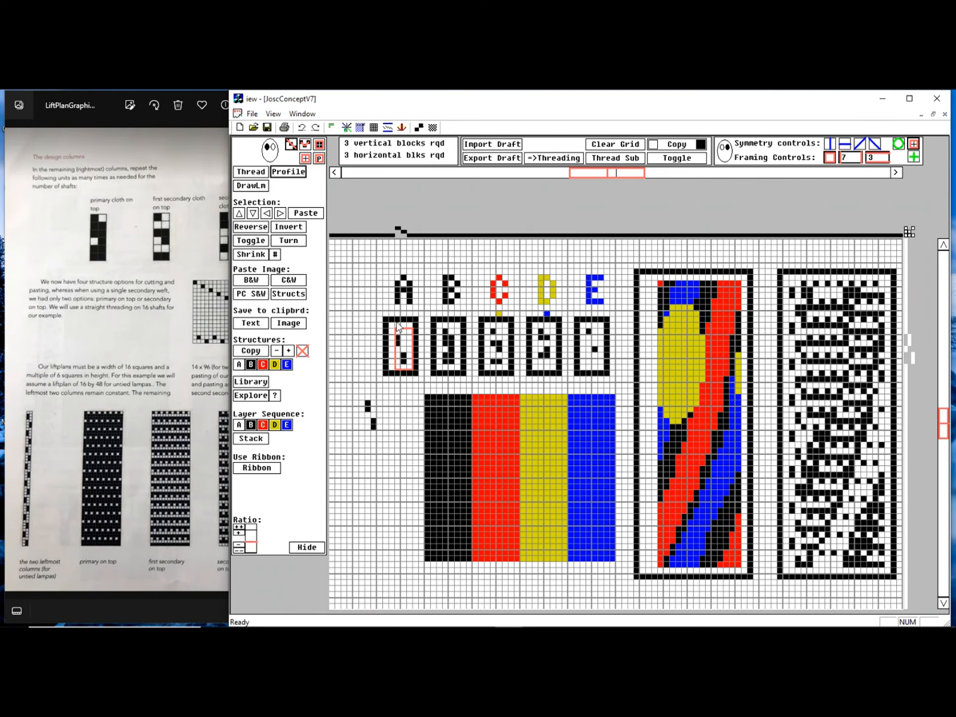
drag(398, 332, 404, 361)
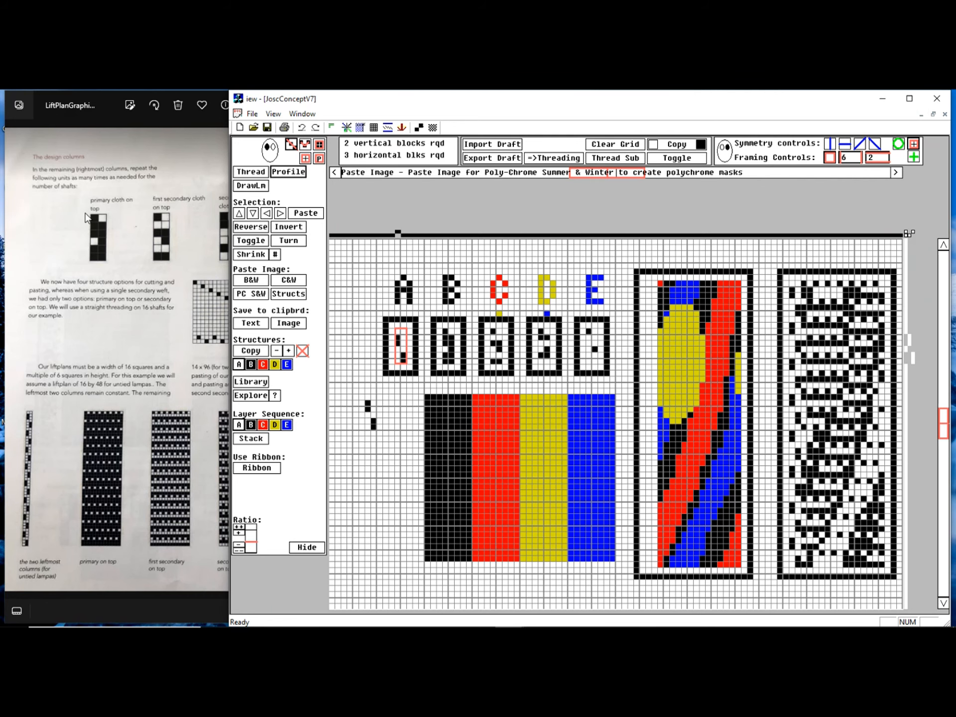
drag(380, 403, 387, 430)
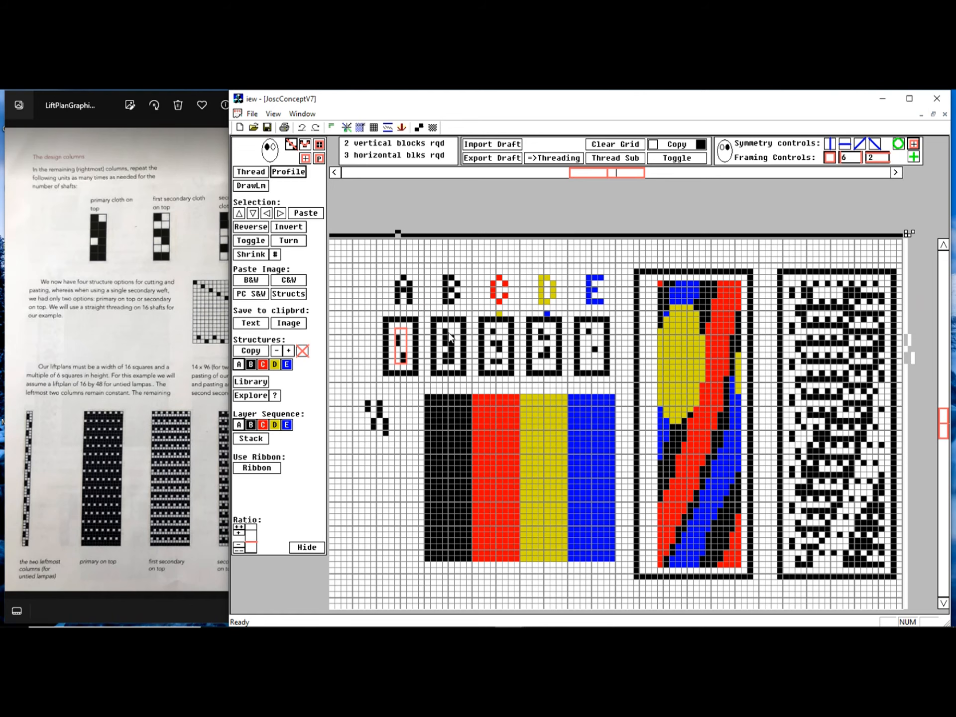
- Copy the framed 2-by-6 units under letters B, C, D and E into structures B, C, D and E
click(448, 332)
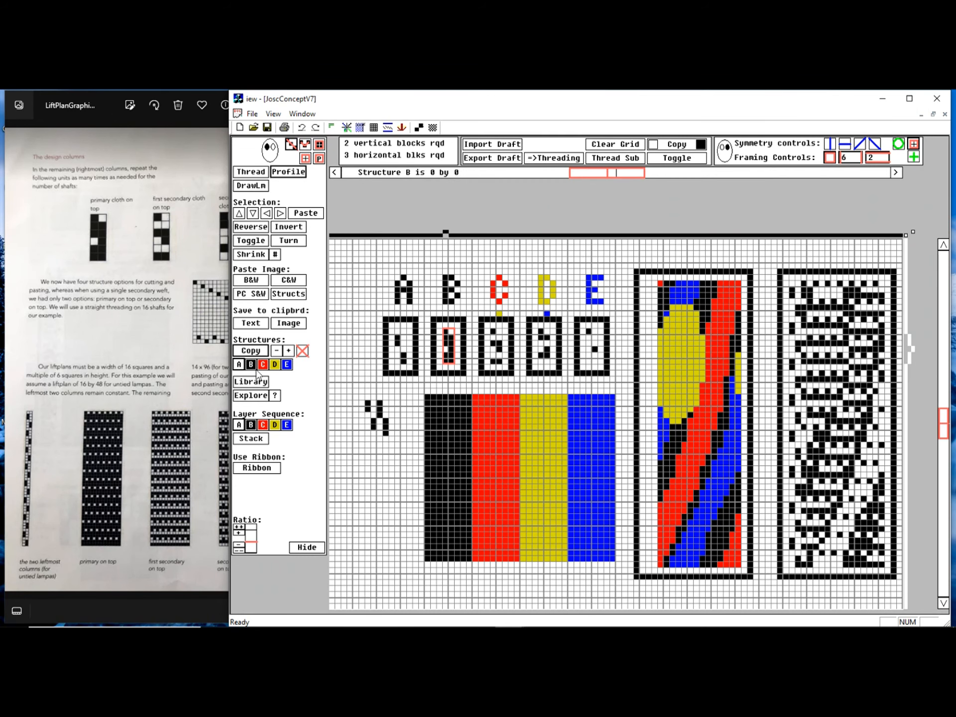
click(496, 343)
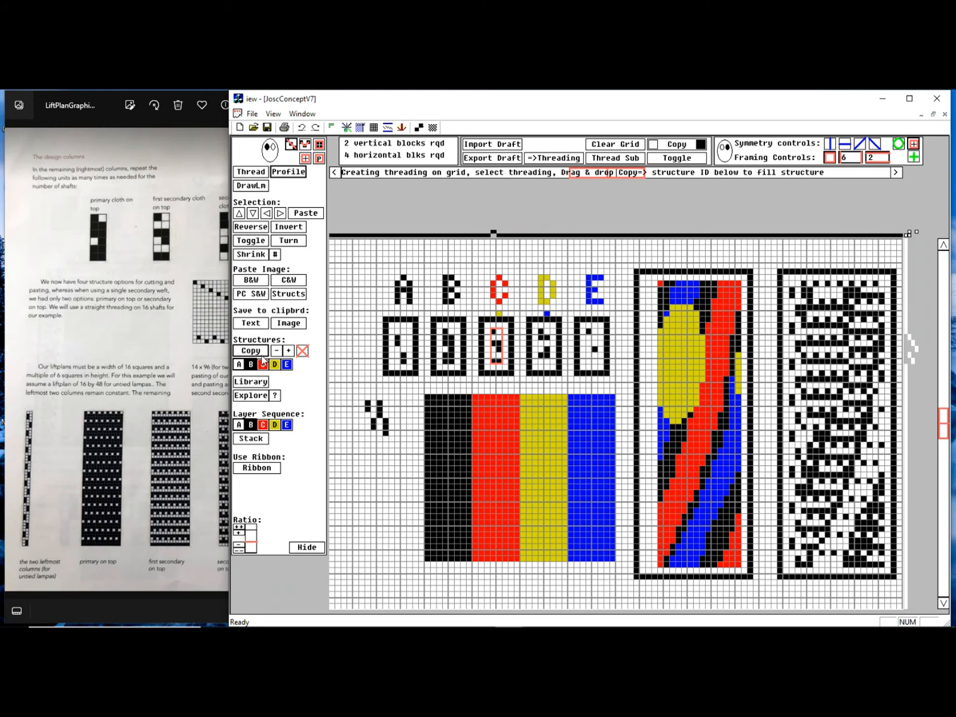
click(544, 340)
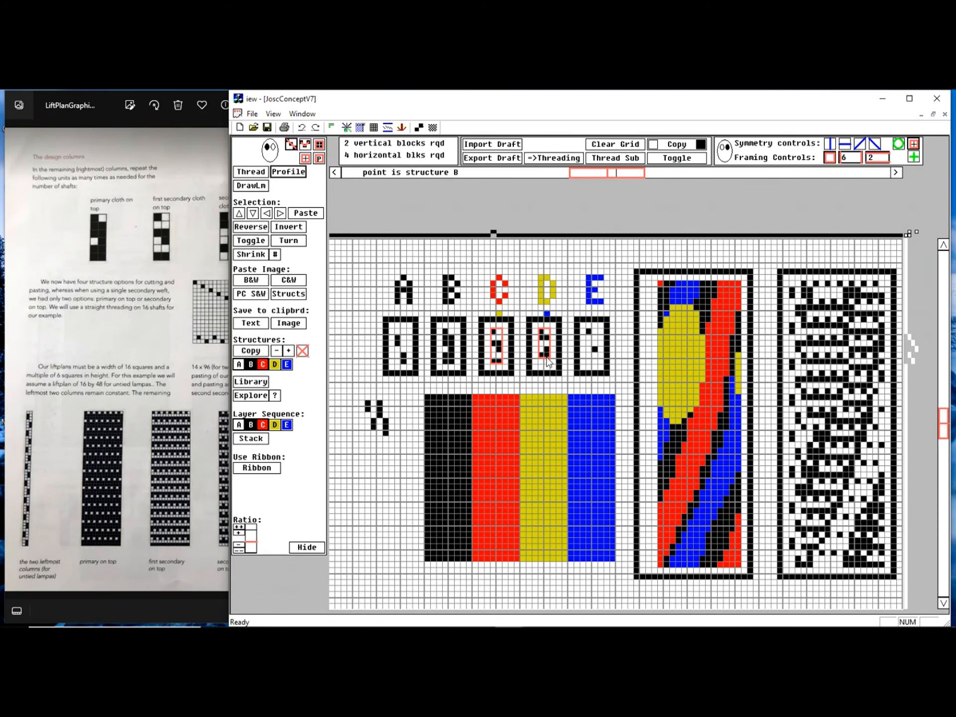
click(546, 344)
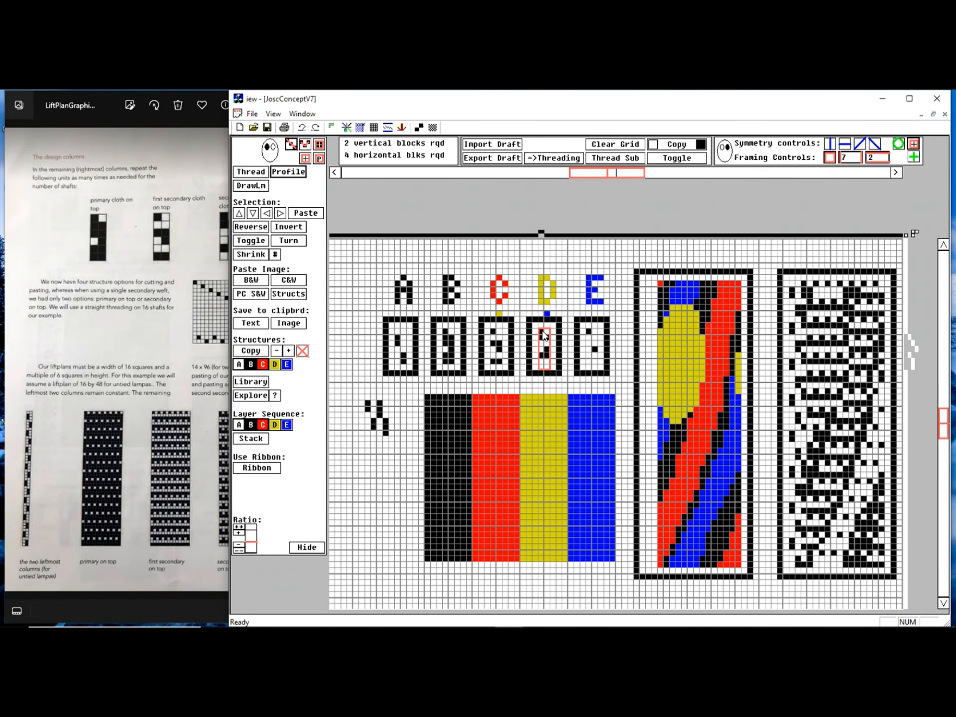
drag(590, 331, 595, 361)
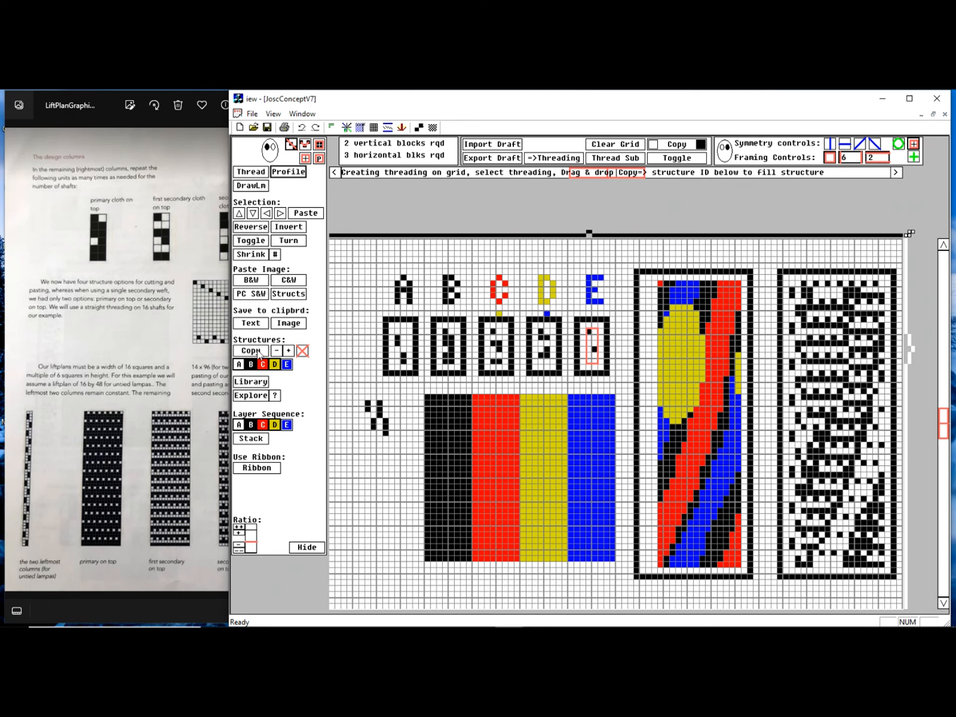
click(258, 352)
click(287, 367)
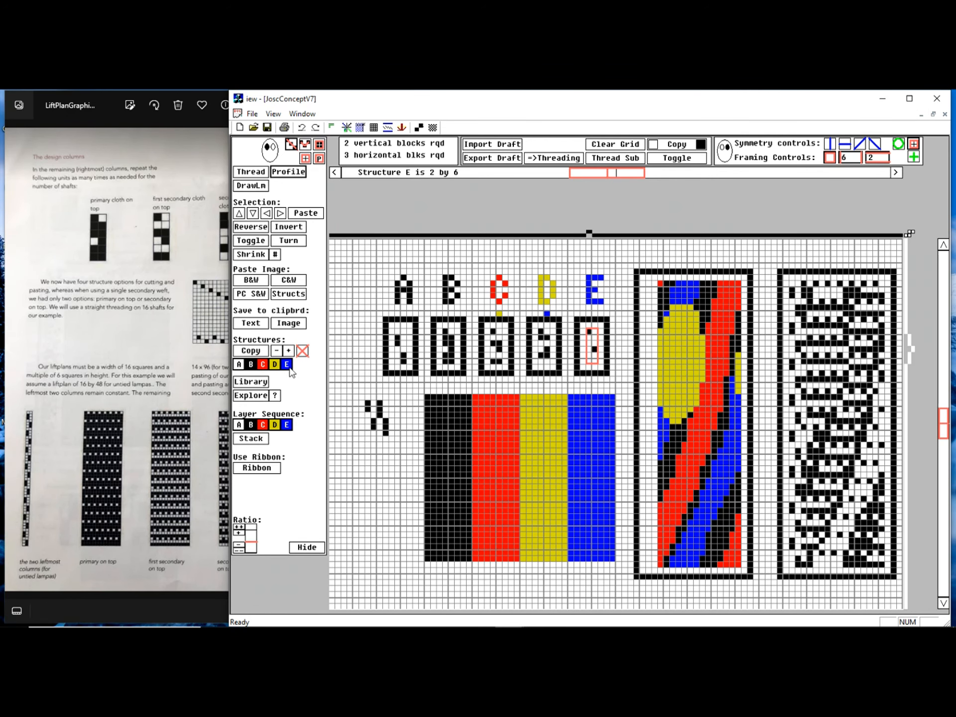
- Select the 28-by-40 block of white, black, red, yellow and blue bars and fill it with their structures using Ribbon
click(160, 355)
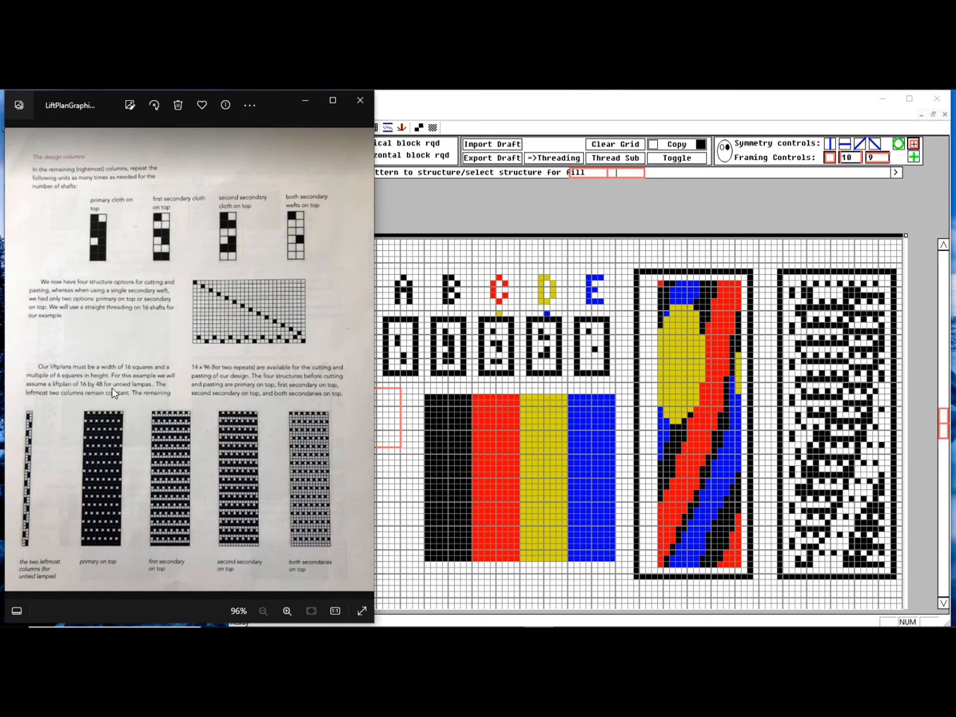
click(437, 420)
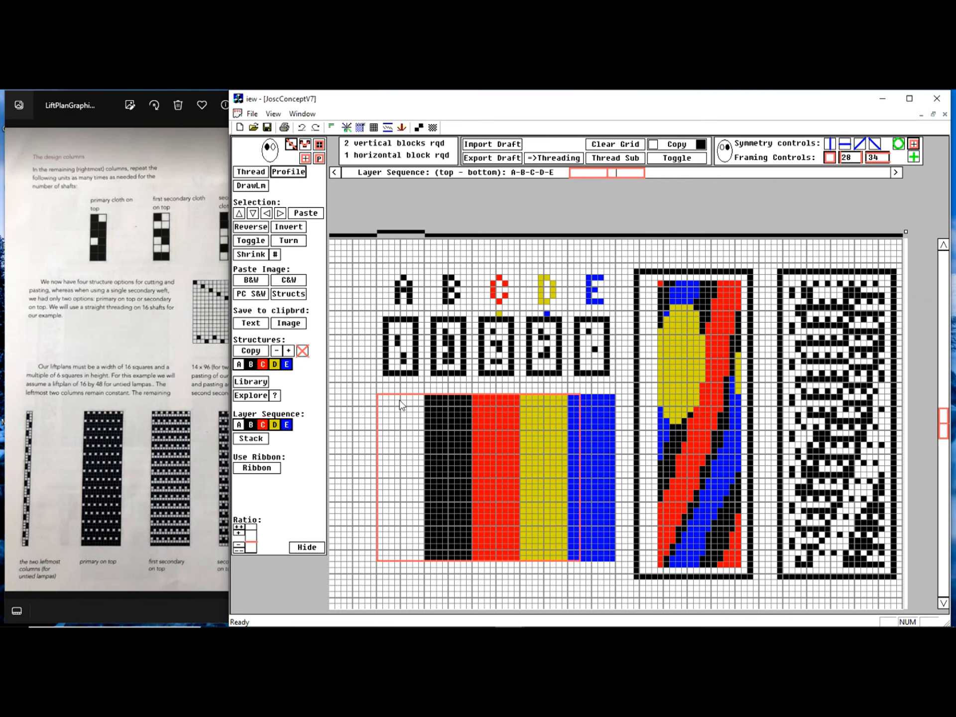
drag(380, 400, 483, 471)
drag(563, 532, 612, 558)
click(256, 467)
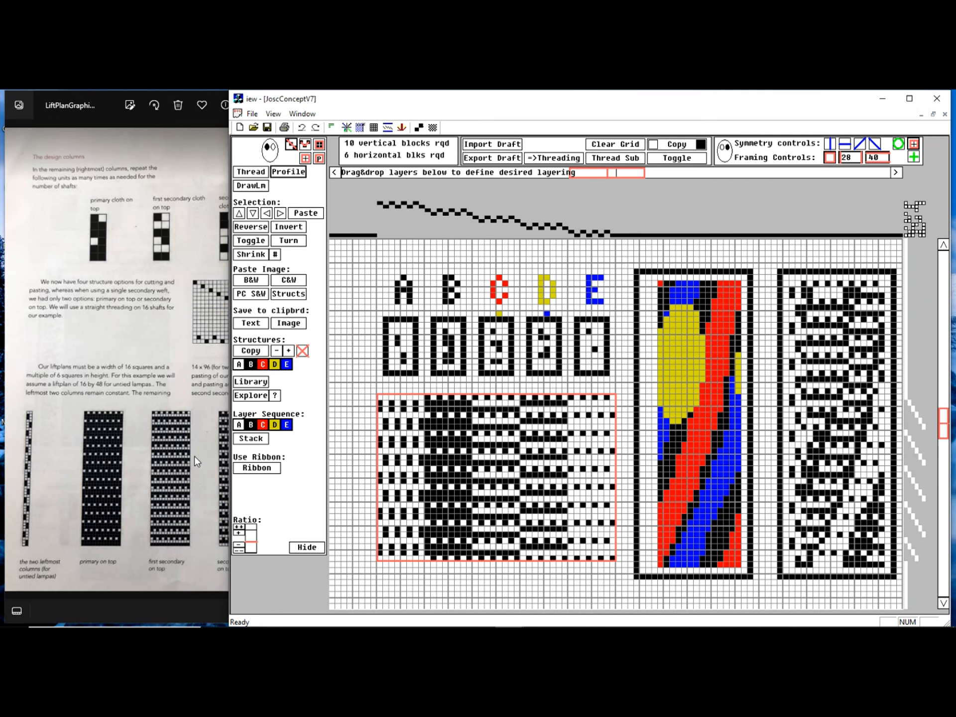
- Clear the structure-filled block and bring up the reference's next page, "Putting it together"
click(195, 578)
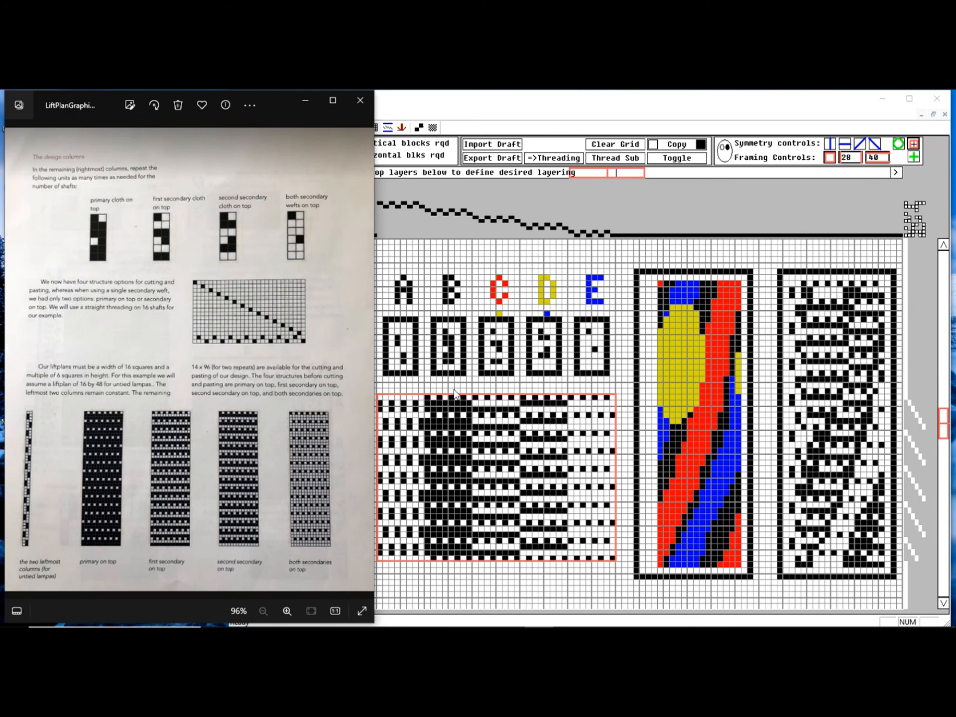
click(618, 146)
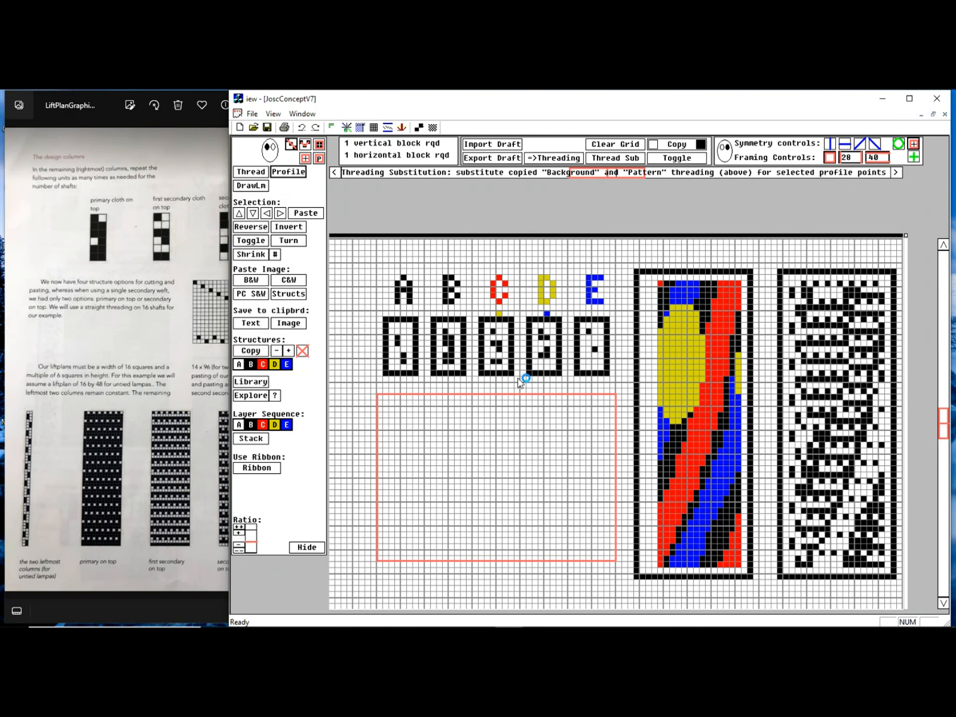
click(311, 337)
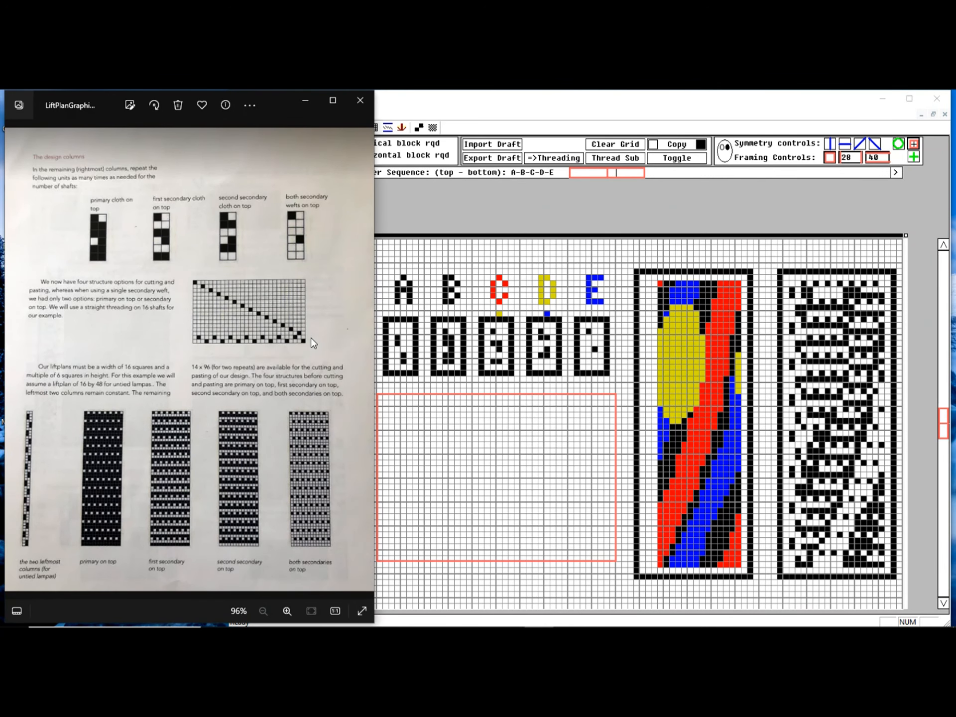
key(Right)
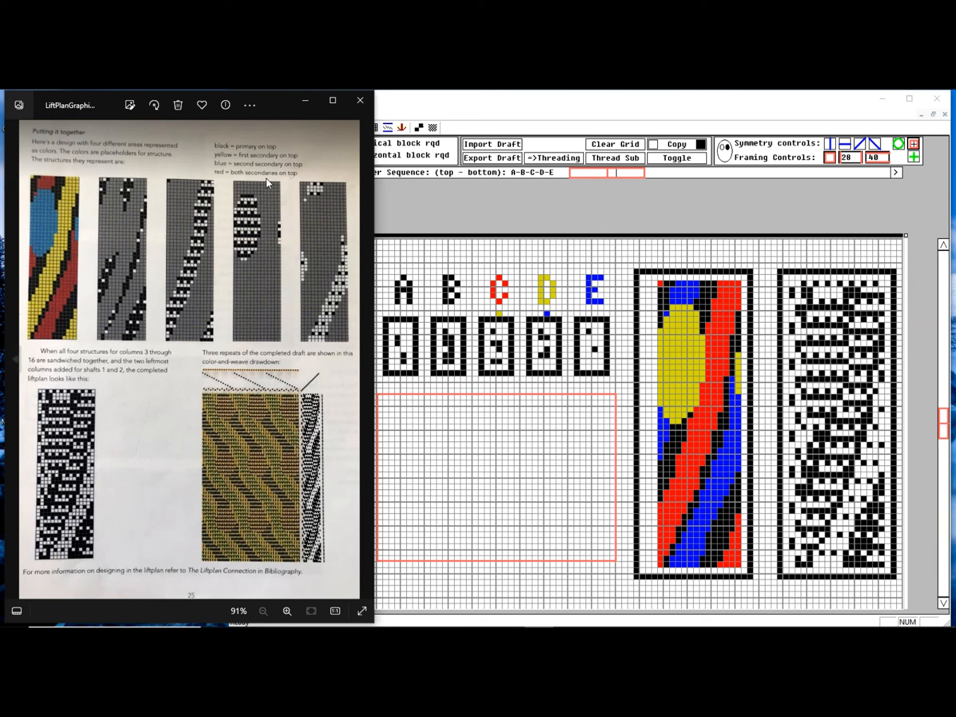
click(482, 246)
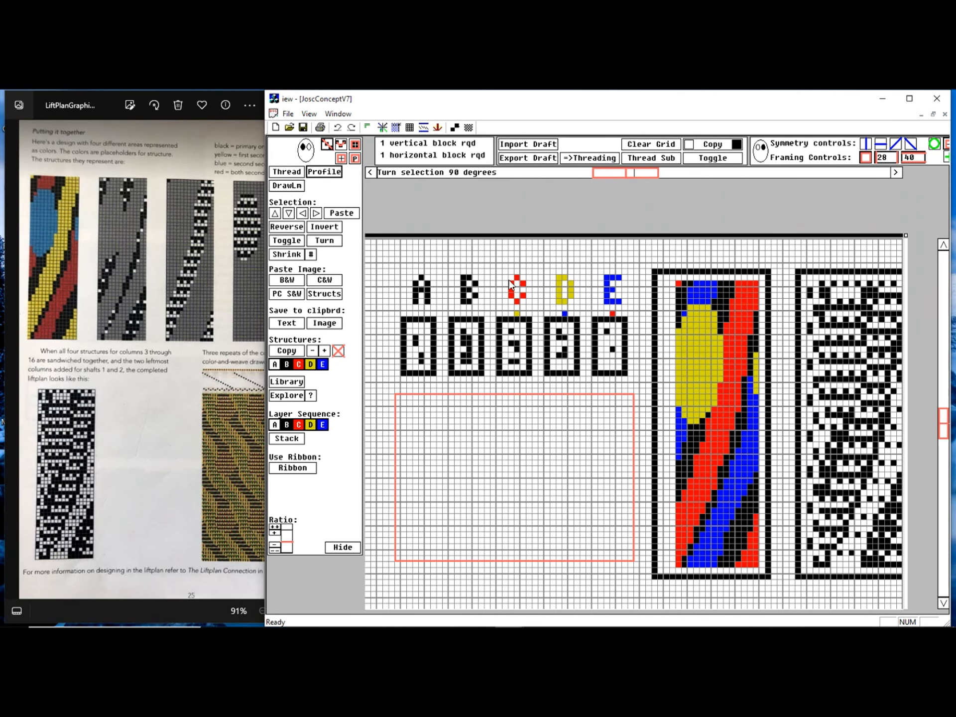
- Paint a 14-cell row in red, black, blue, black and red along the upper edge of the cleared block
click(404, 397)
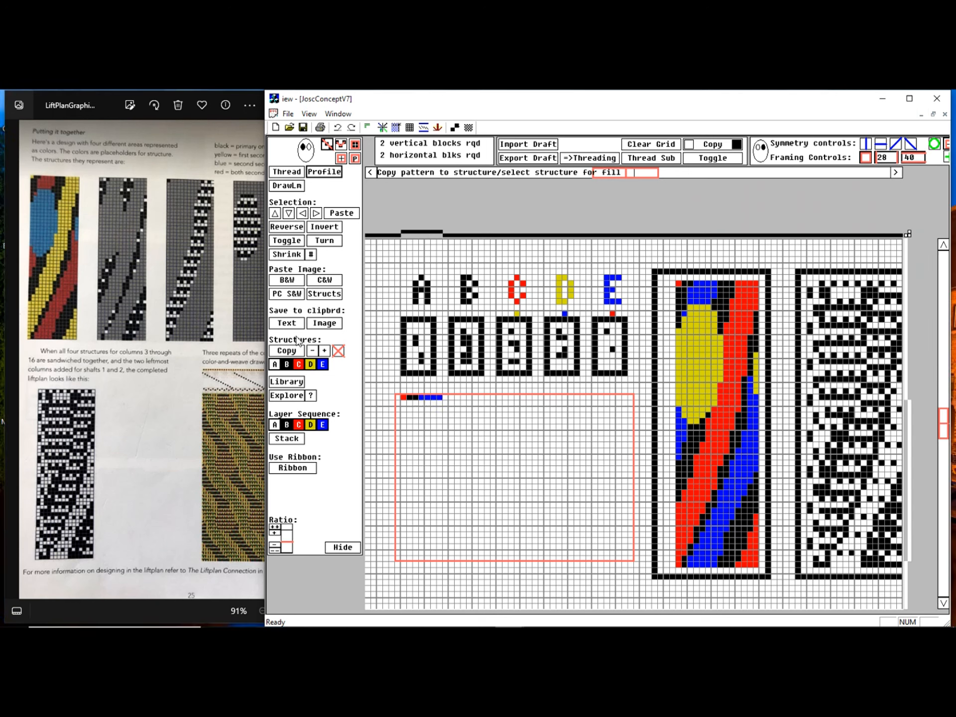
click(287, 364)
click(446, 397)
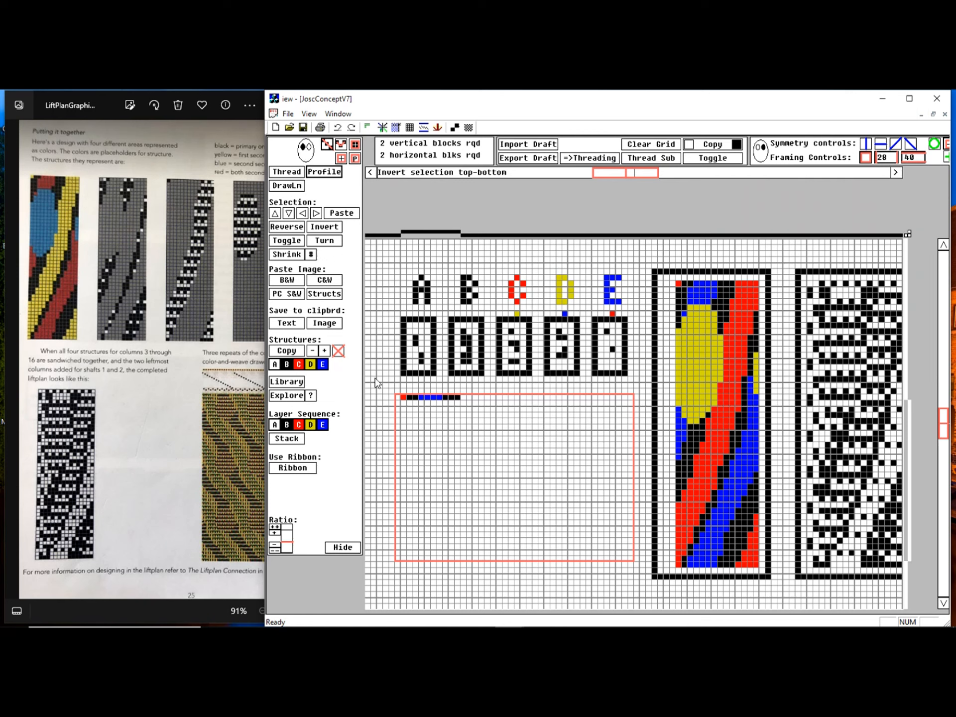
click(299, 364)
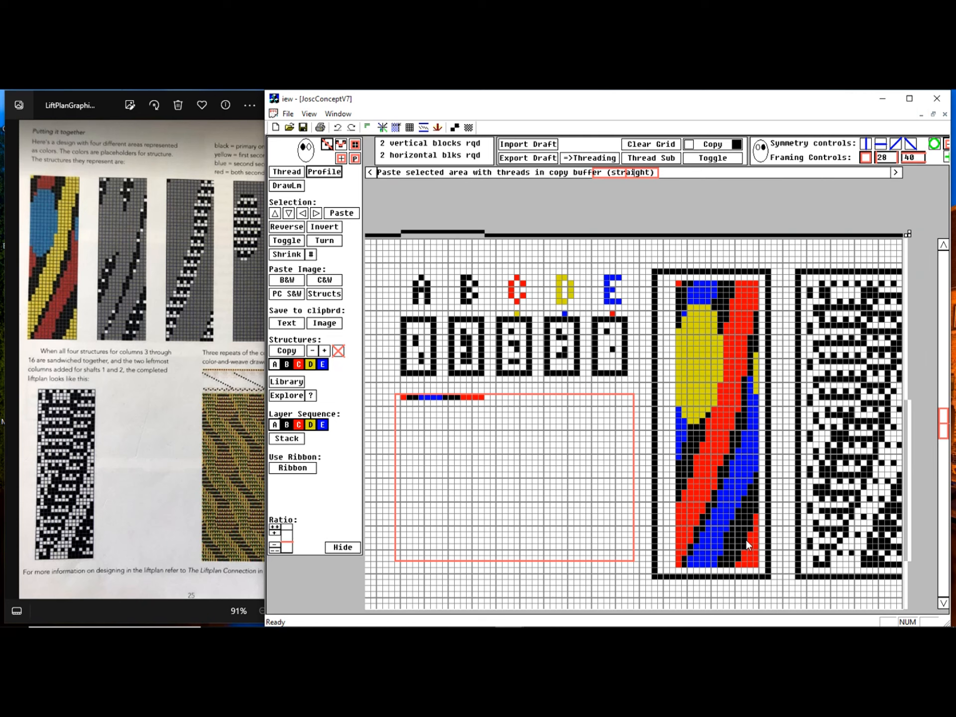
- Copy the 48-by-16 colour design with its two blank leftmost columns over the black-and-white liftplan in the neighbouring frame
click(168, 417)
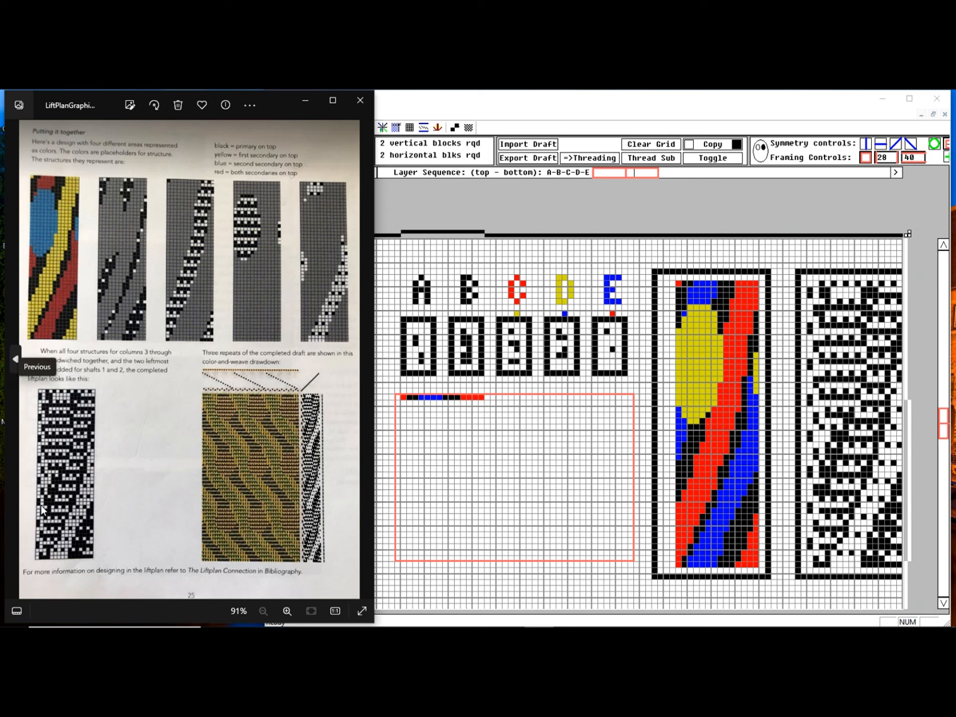
click(668, 288)
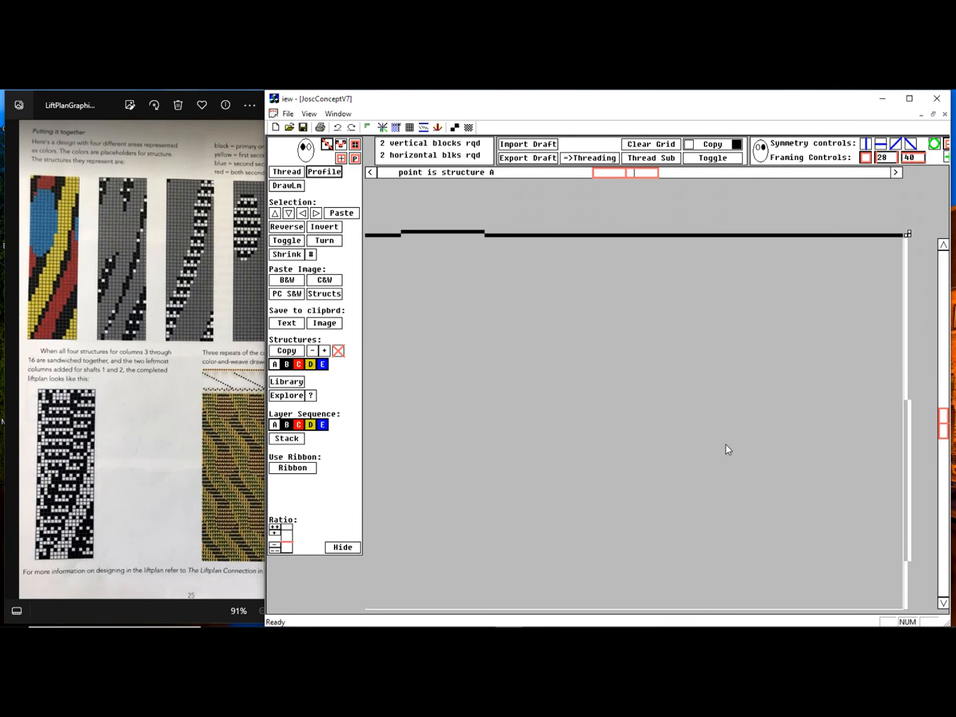
drag(765, 581, 763, 572)
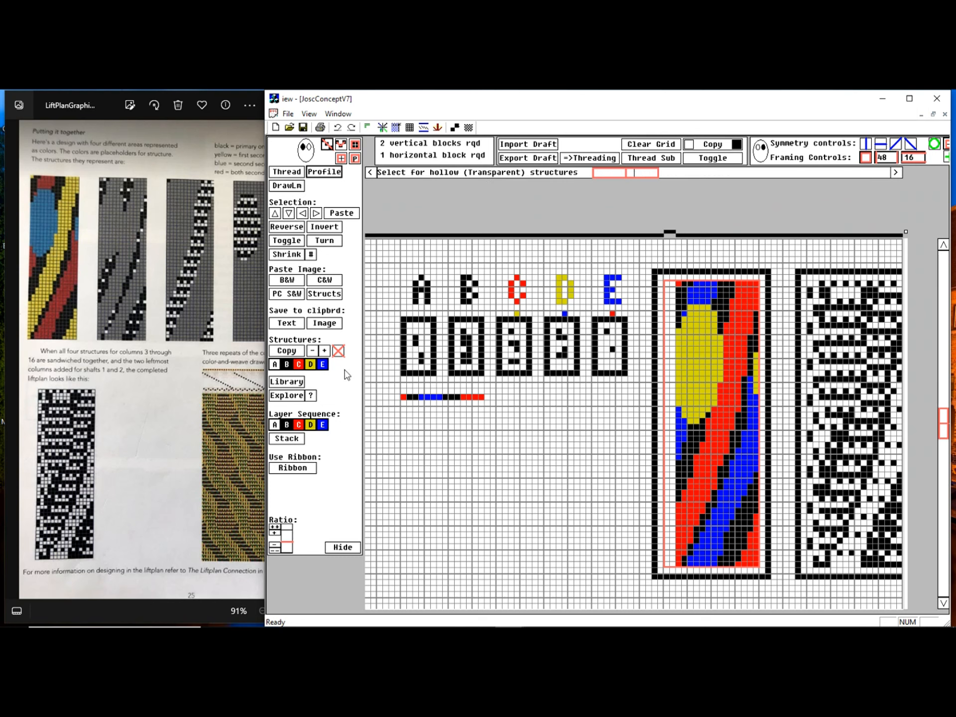
click(711, 147)
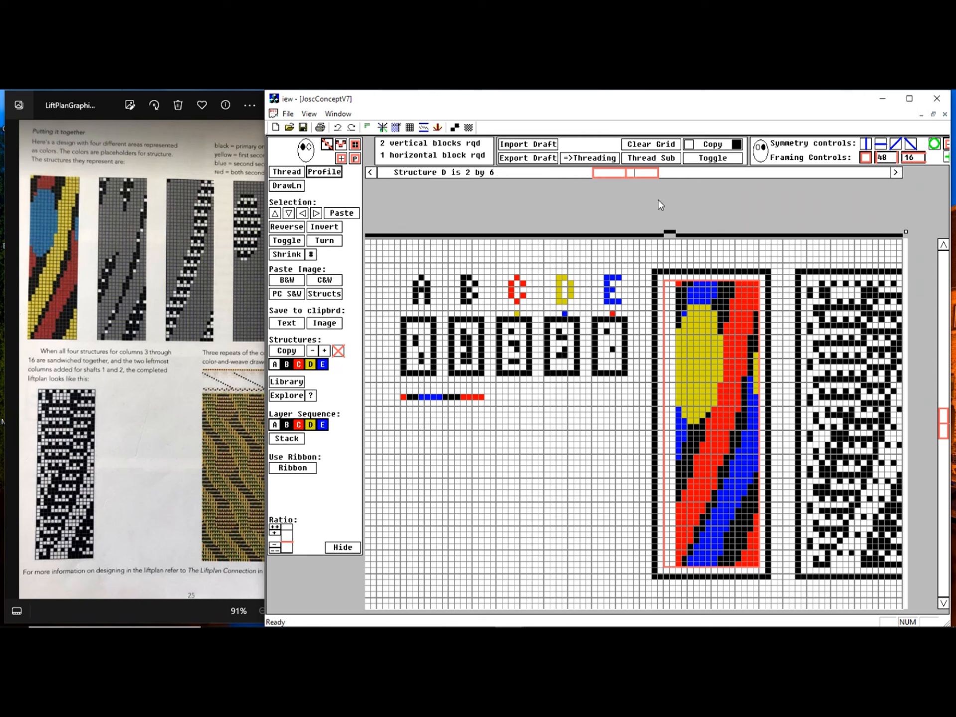
click(640, 173)
click(702, 283)
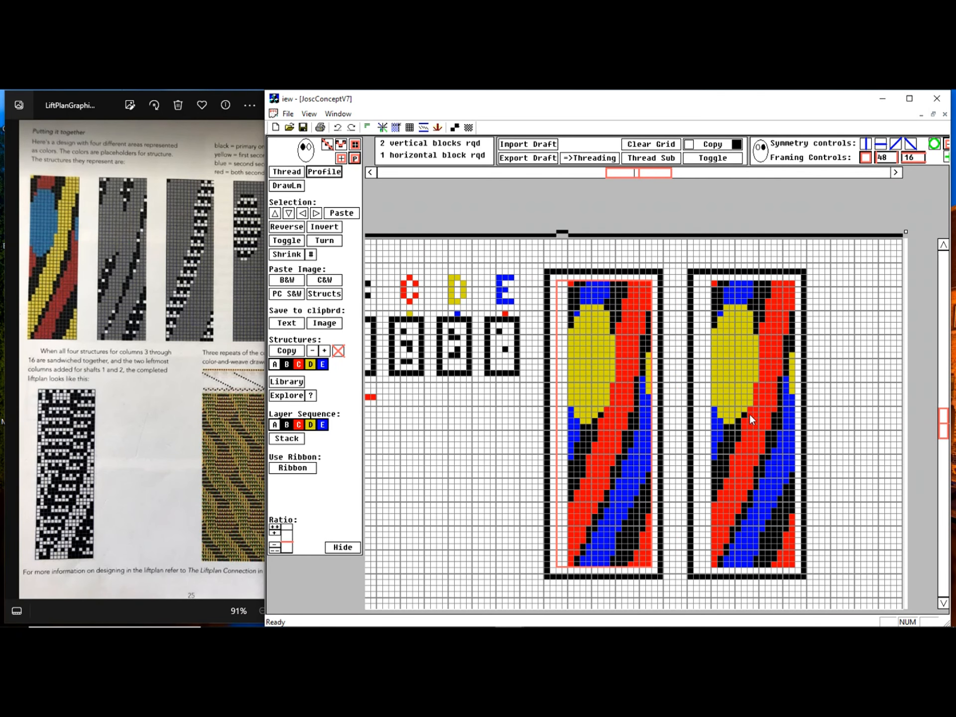
- Fill the copied 48-by-16 colour design with its structures using Ribbon and switch to the draft editing view
drag(702, 282, 794, 566)
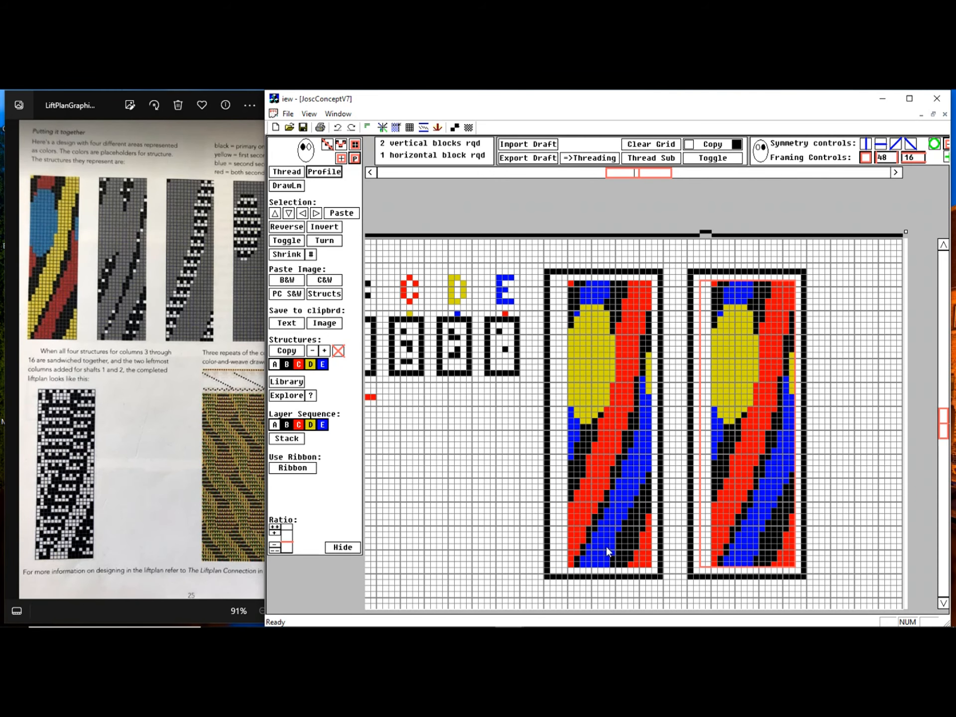
click(295, 470)
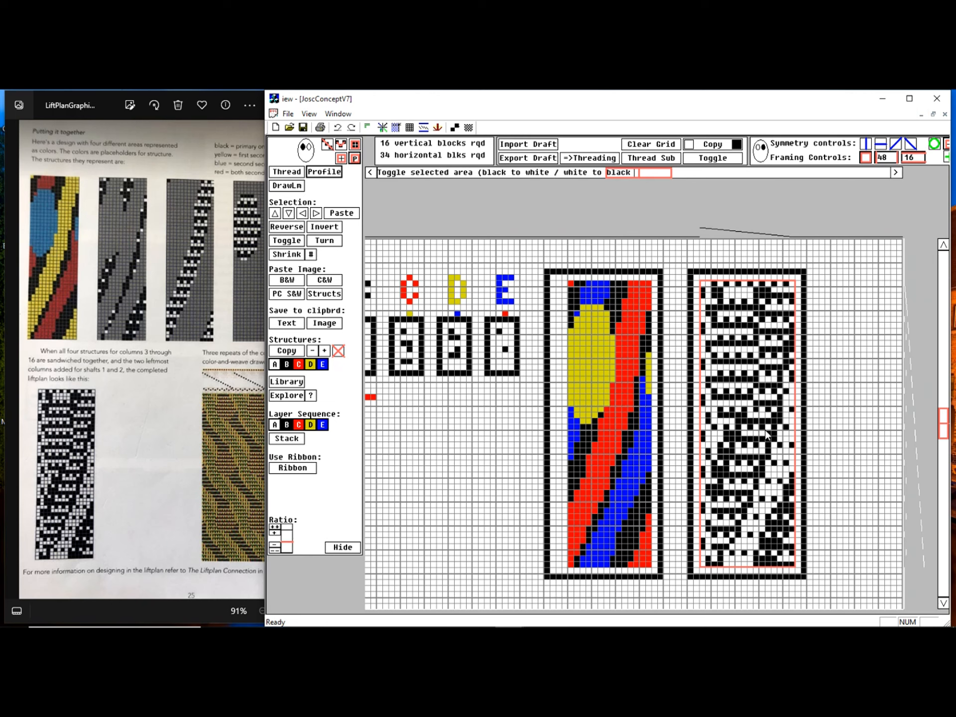
click(382, 128)
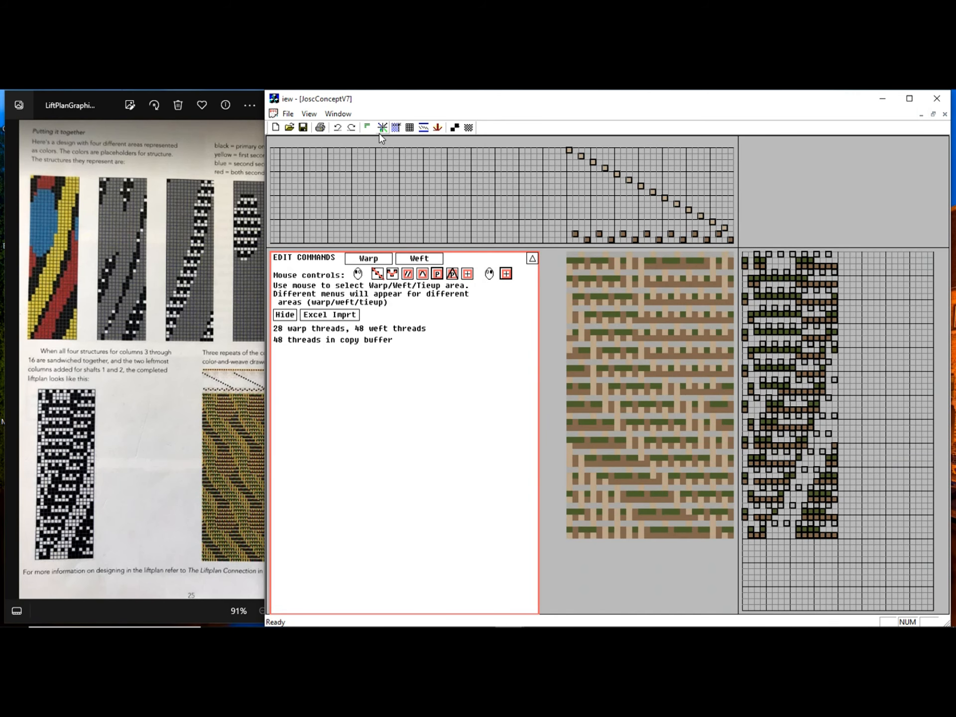
- Consult both reference pages and delete all existing weft threads from the draft's liftplan
click(173, 395)
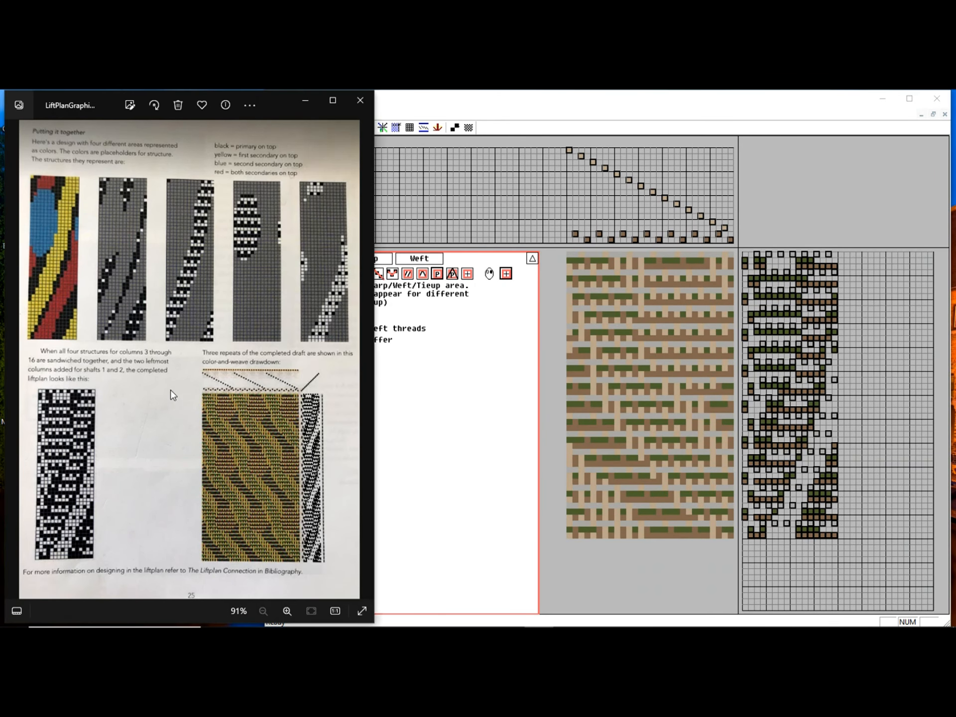
key(Left)
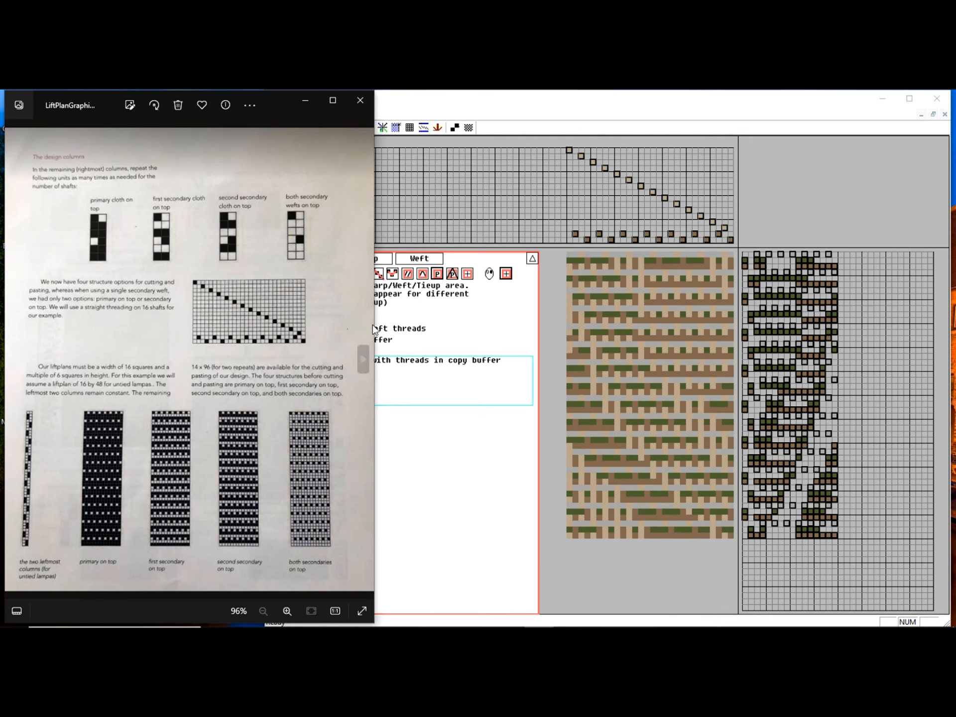
click(362, 358)
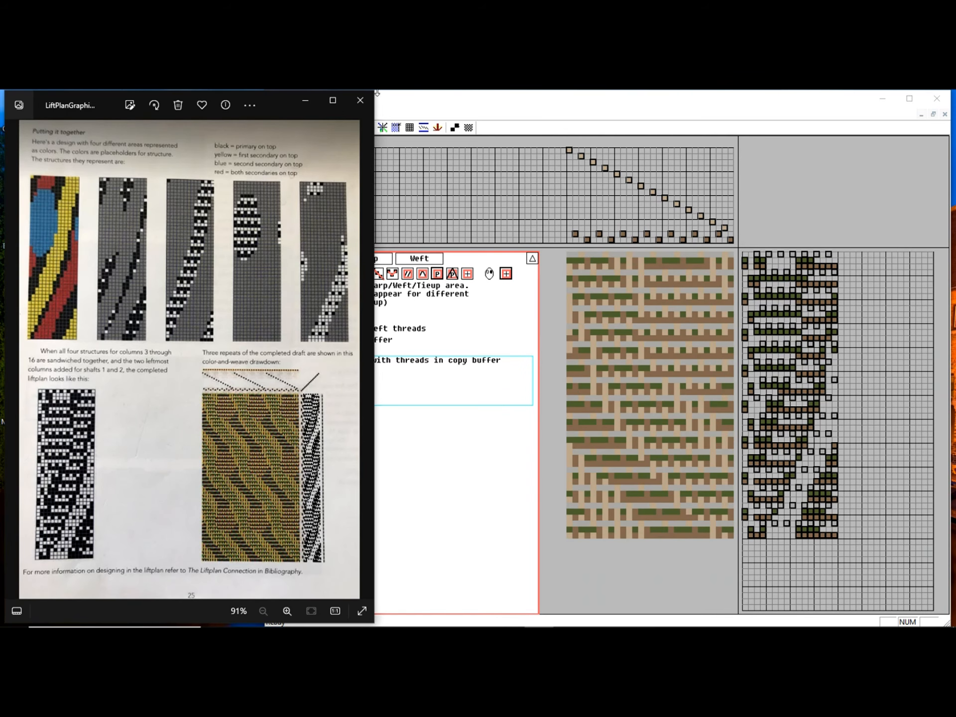
click(476, 111)
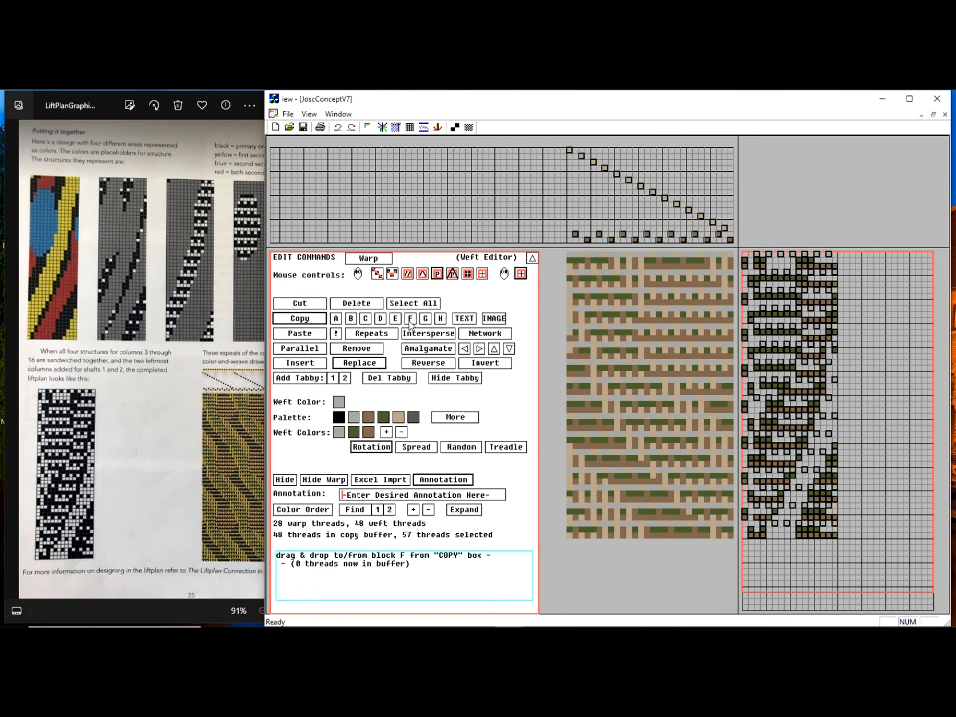
click(367, 302)
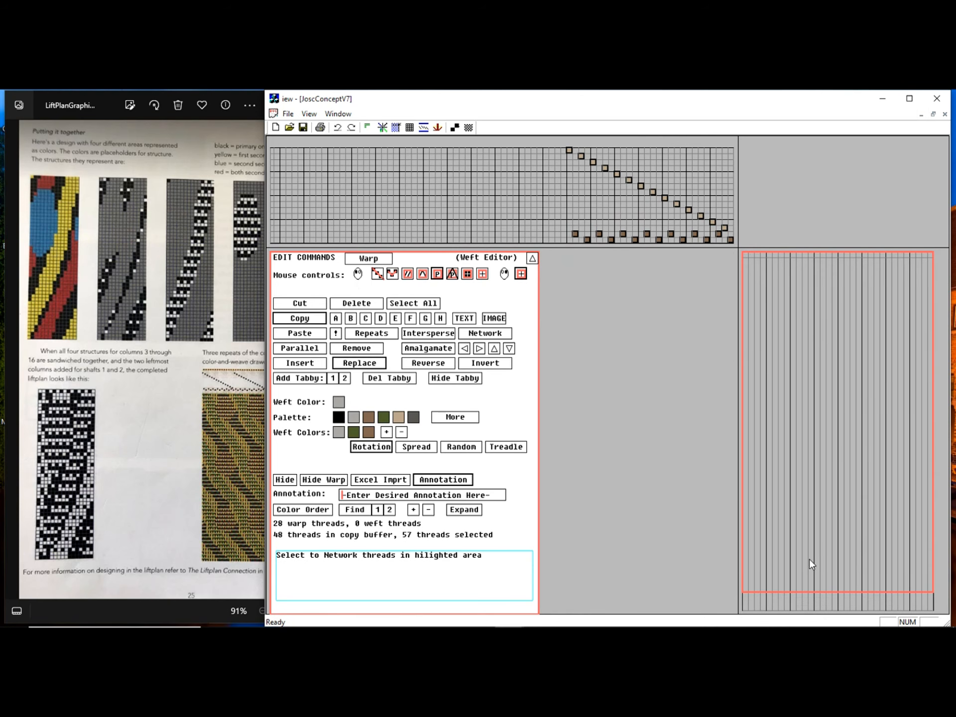
- Paste the 48 copied weft threads into the empty liftplan and spread the grey, green and brown colour rotation across the weft
click(299, 332)
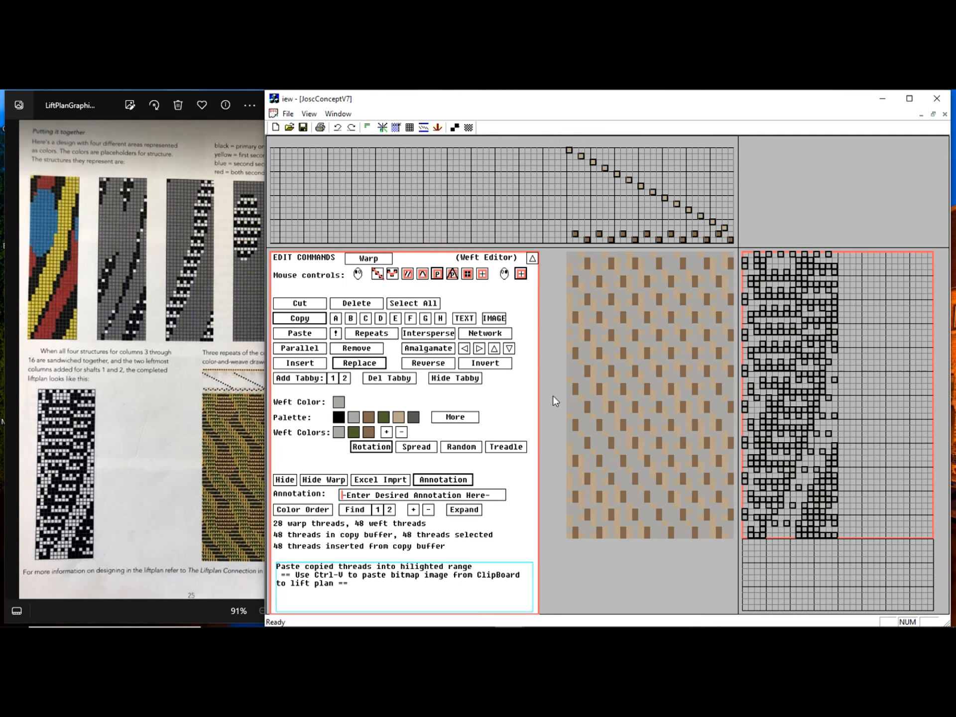
click(171, 484)
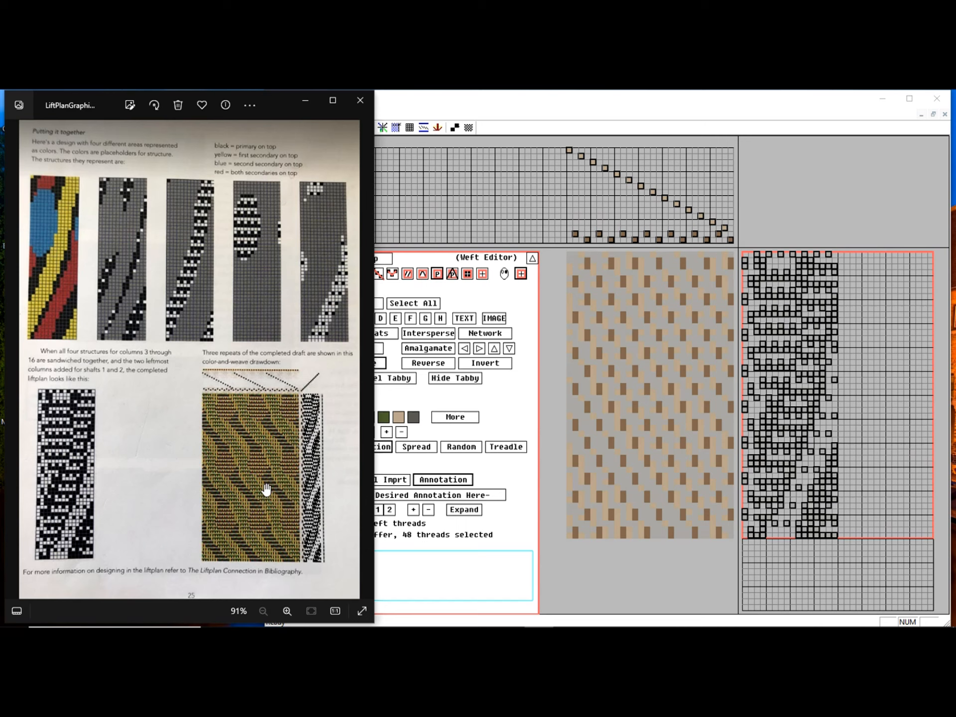
scroll(507, 401, up, 1)
click(507, 401)
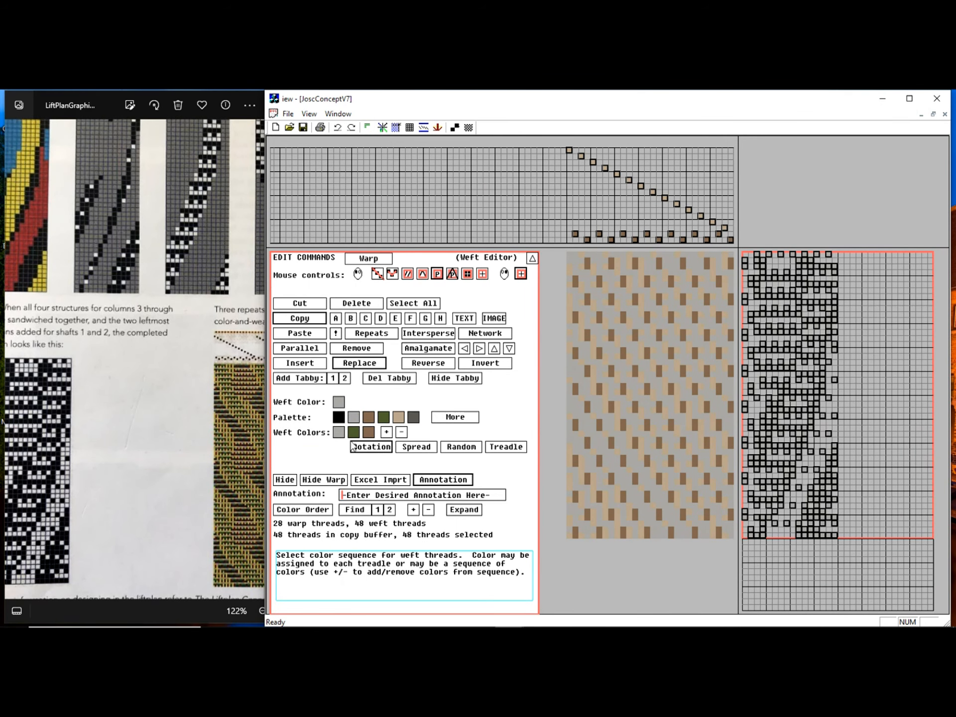
click(371, 447)
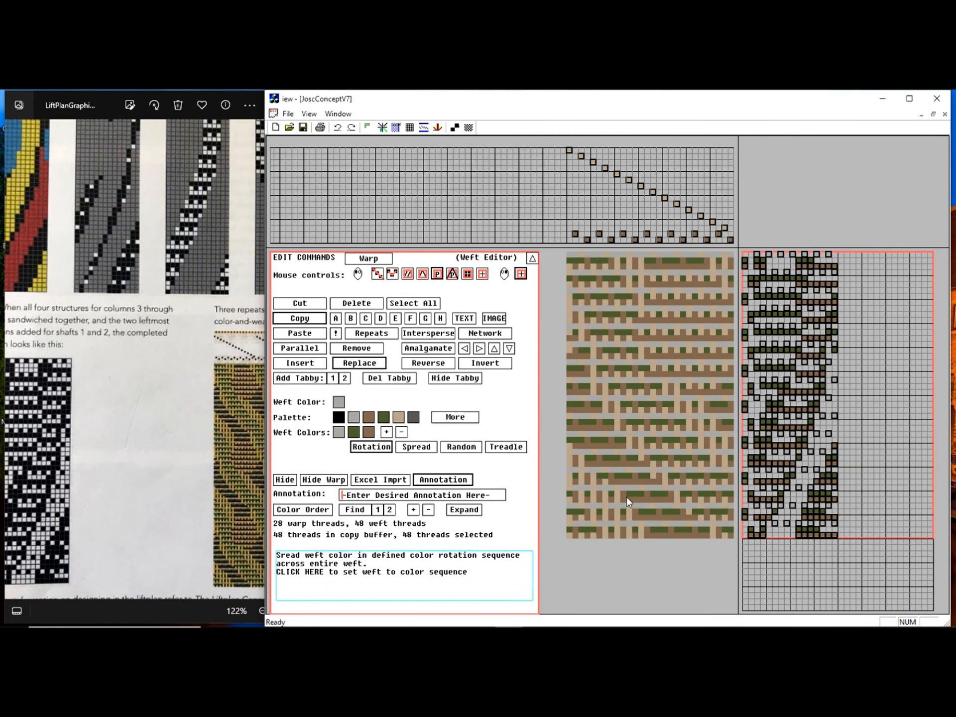
- View the draft as an enlarged repeating fabric, compare it with the reference drawdown and bring up the Lampas for Shaft Looms cover
click(182, 456)
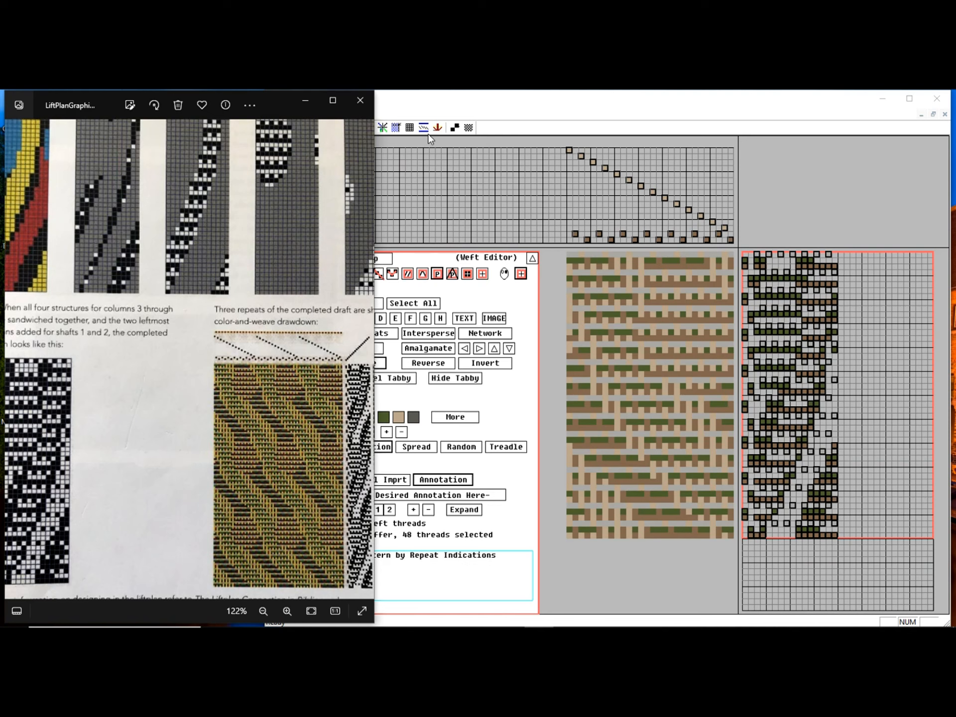
click(395, 129)
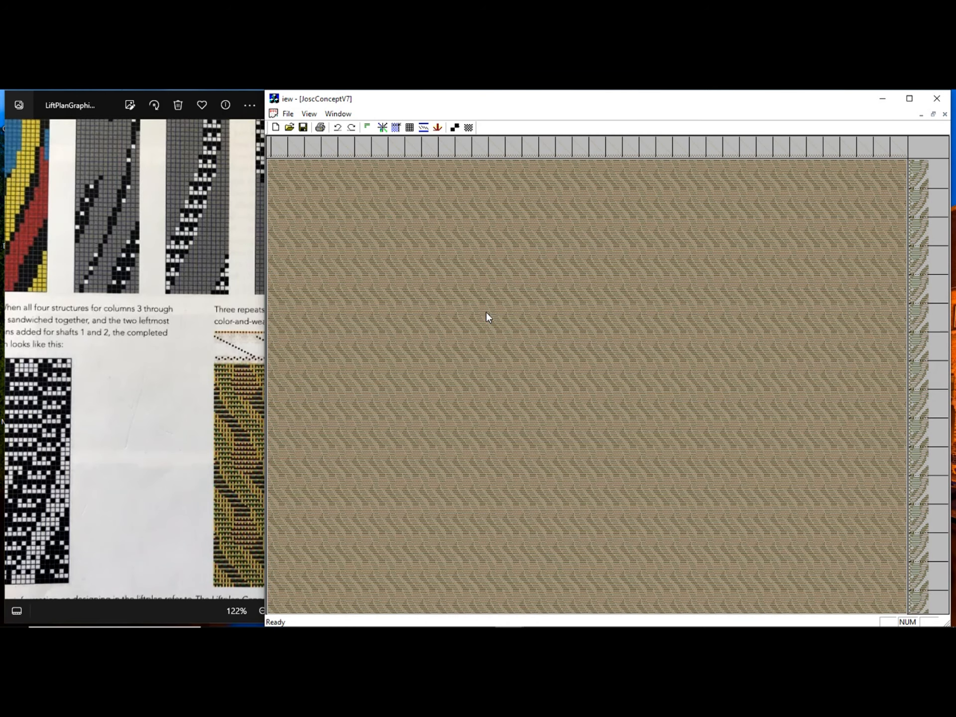
click(486, 313)
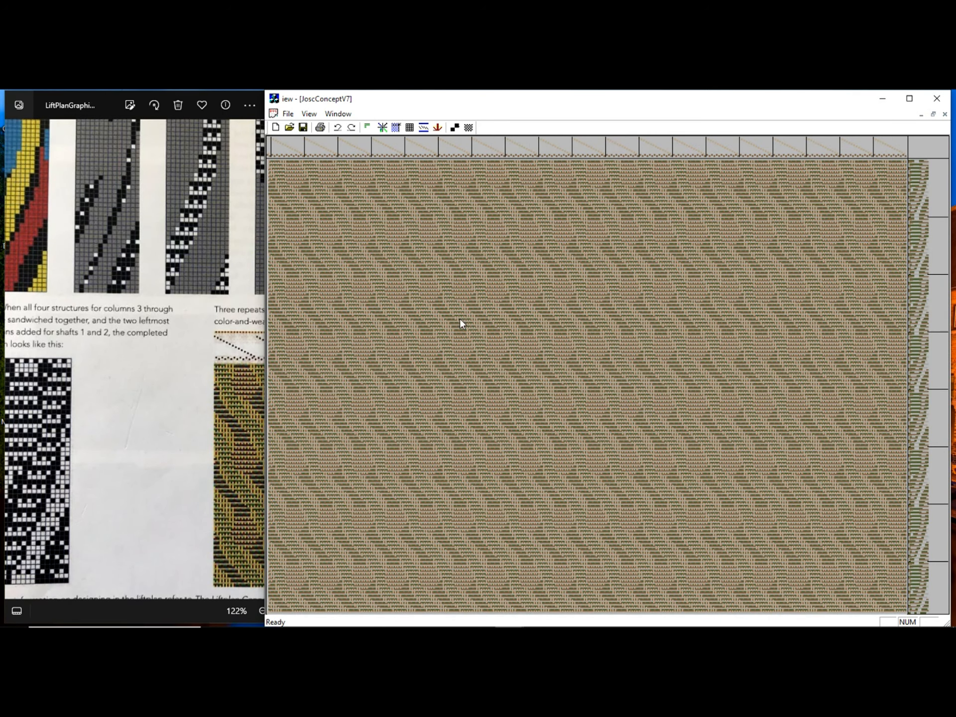
click(119, 465)
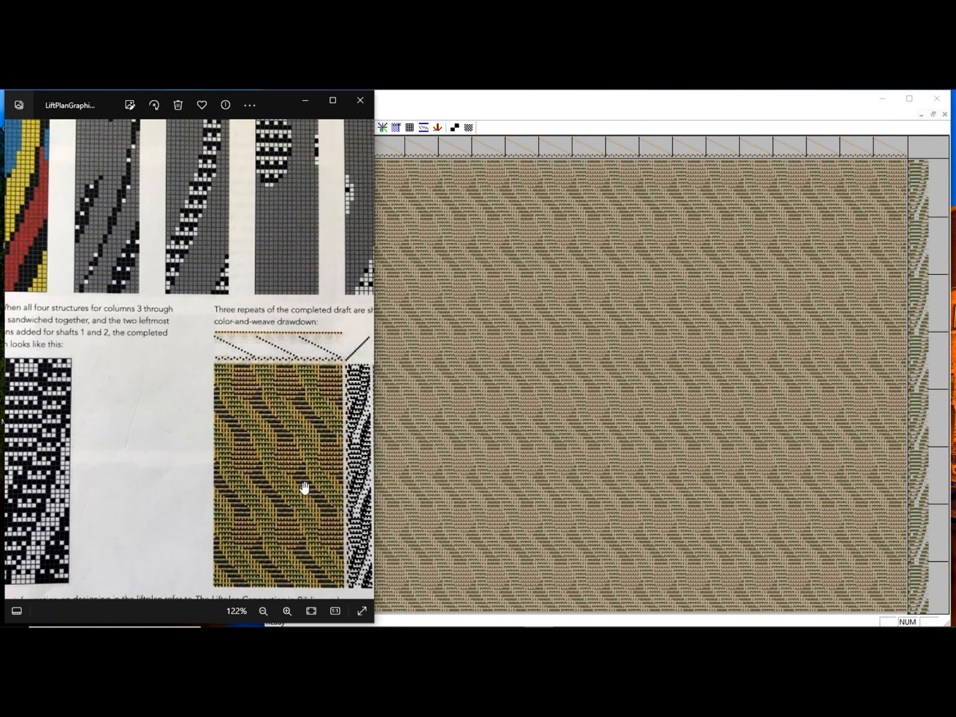
key(Left)
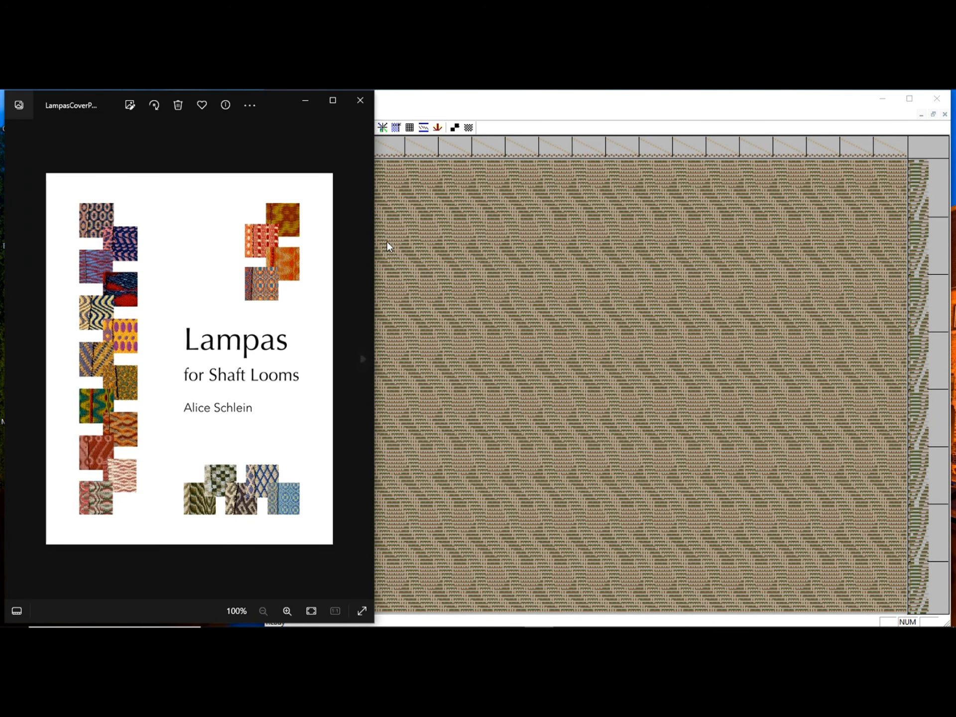